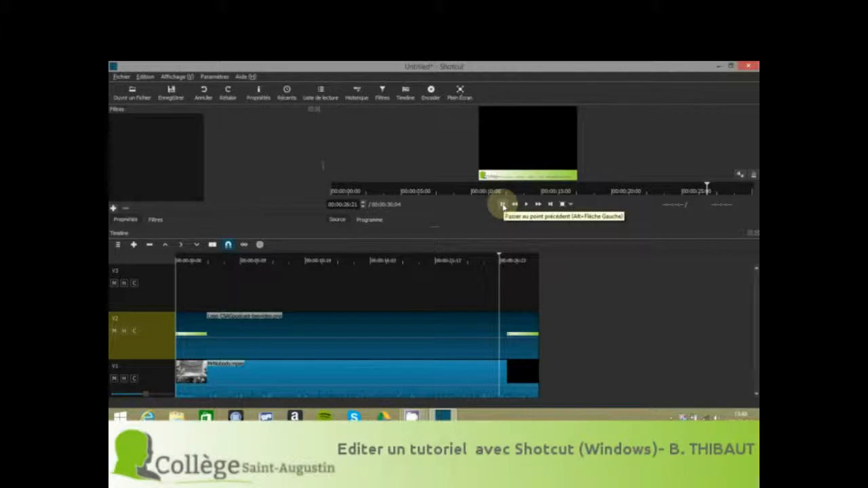
Turn on compositing for track V2 so the logo overlays the video, and play the timeline from its start.
click(502, 205)
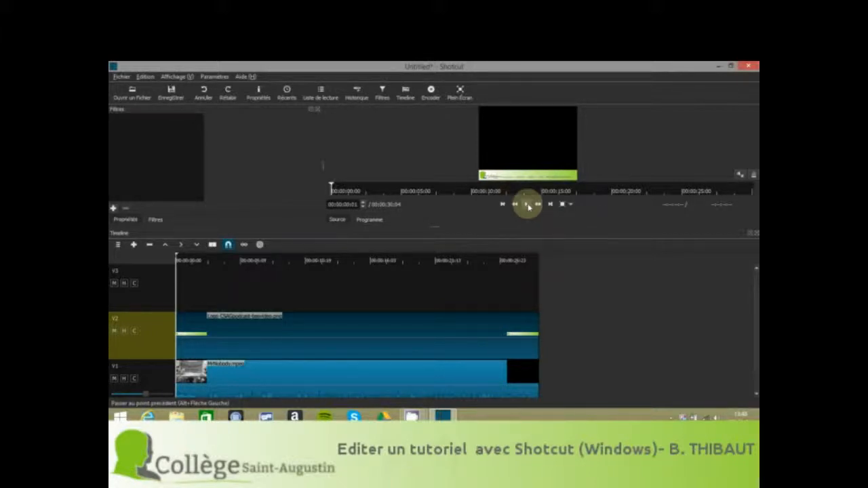
click(529, 205)
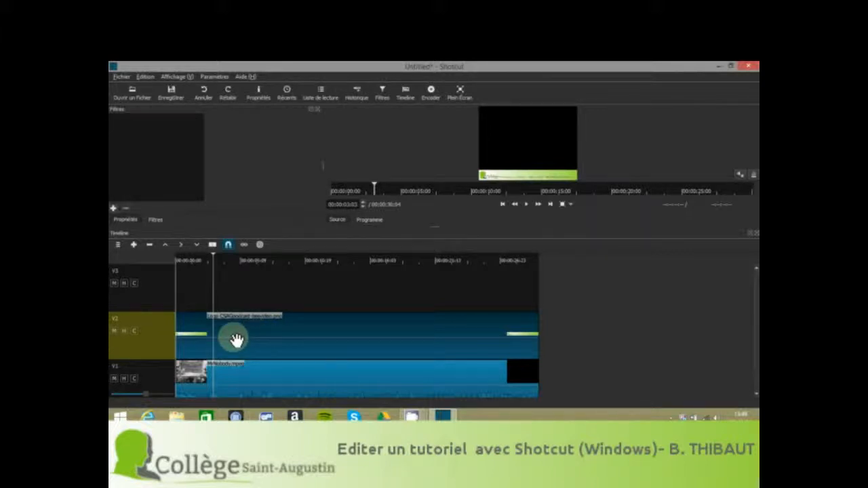
click(134, 331)
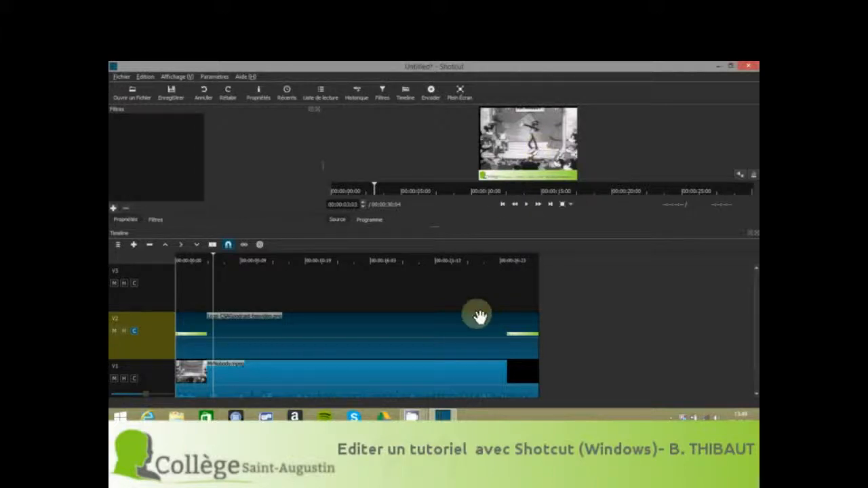
click(502, 204)
click(526, 205)
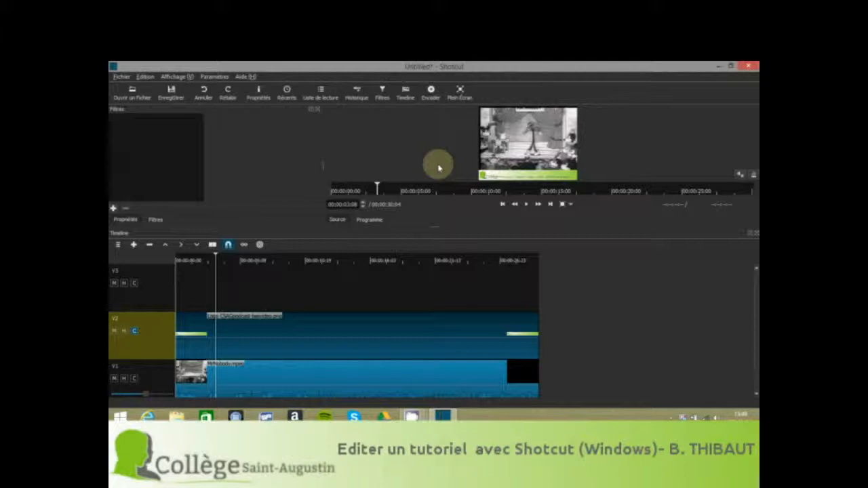
Open avertissement.png from the podcast Thy folder and preview it in the player.
click(135, 99)
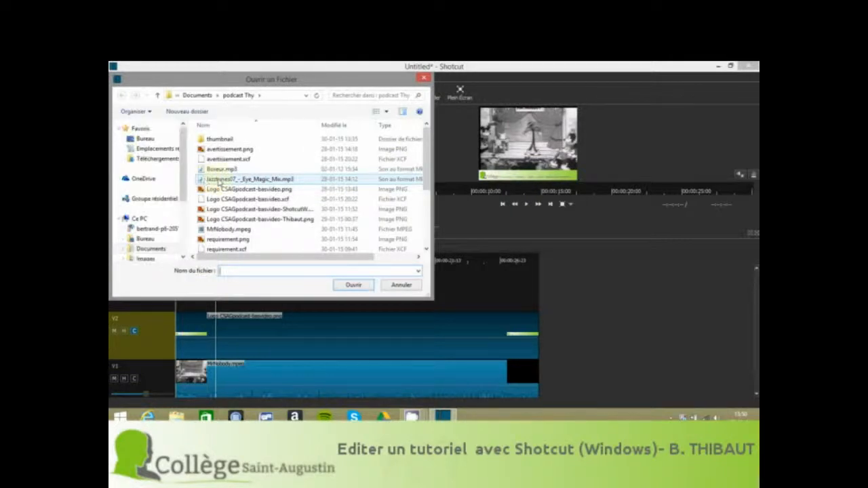
click(266, 156)
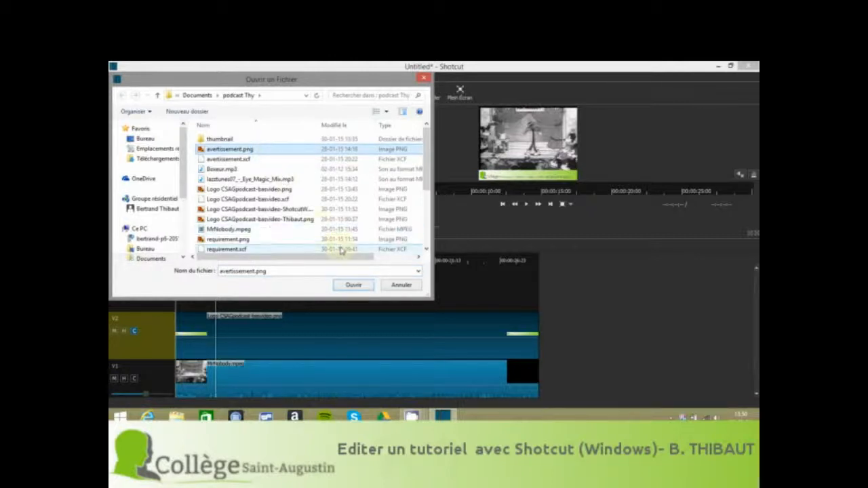
click(352, 287)
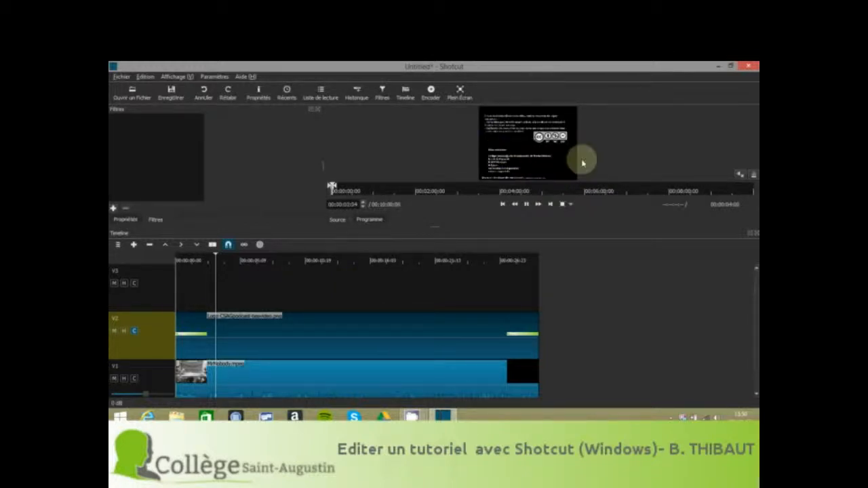
click(530, 204)
click(529, 205)
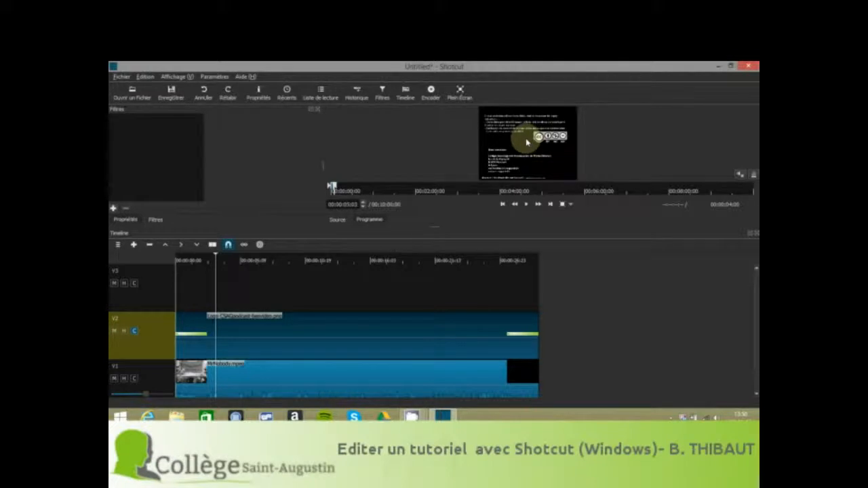
Place the avertissement.png clip on track V3, starting where the video and logo clips end.
drag(526, 138, 482, 275)
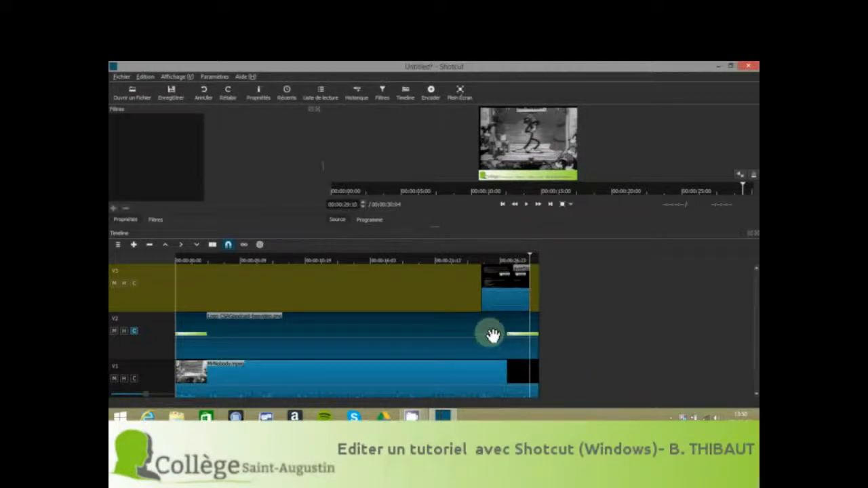
click(508, 283)
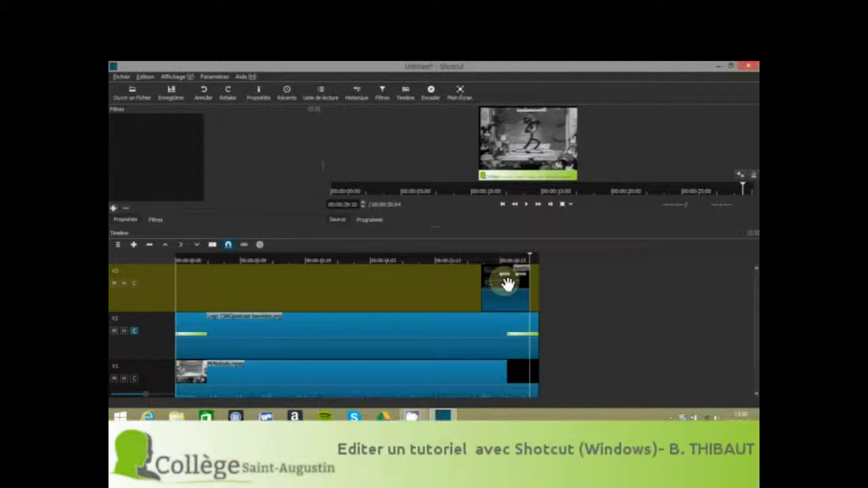
drag(508, 283, 563, 286)
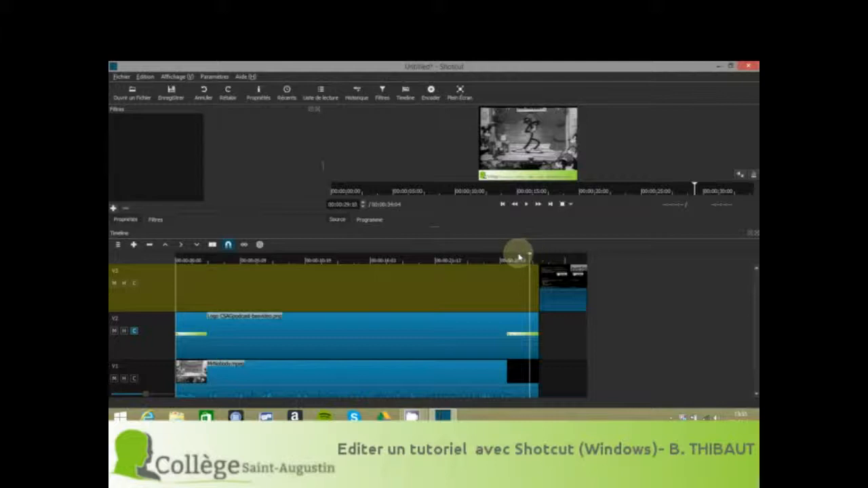
Play the end of the timeline to check the cut from the video to the closing notice image.
drag(519, 256, 531, 259)
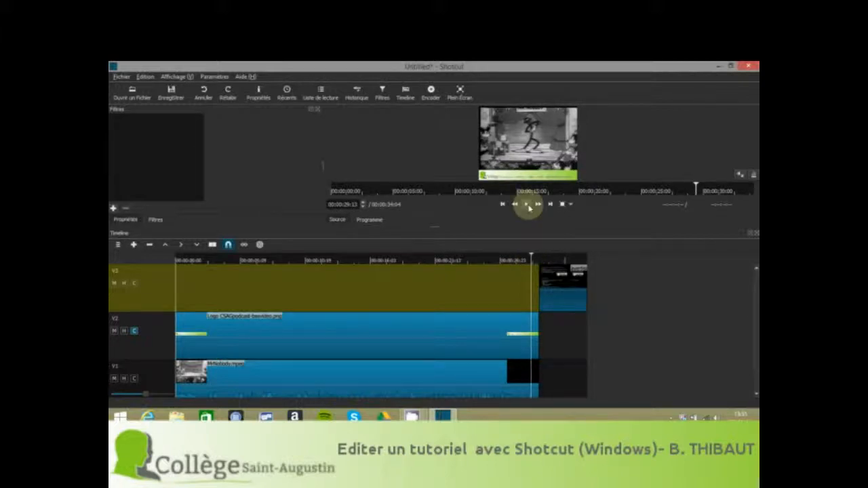
click(528, 205)
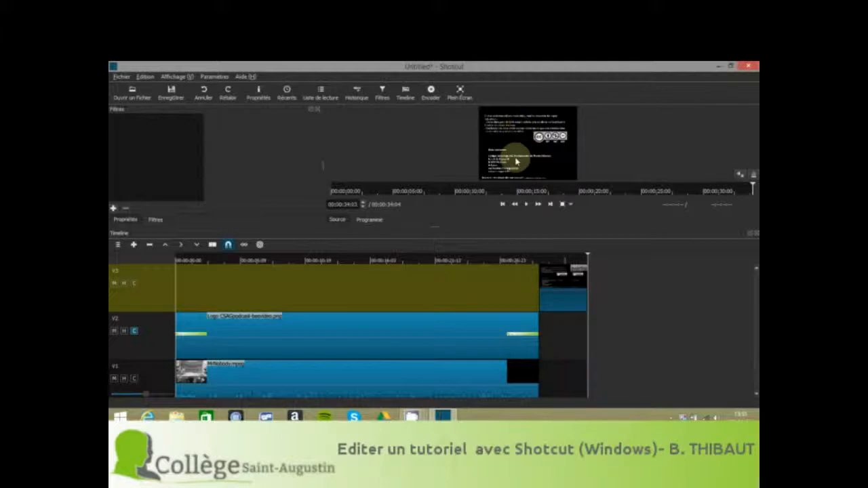
click(529, 262)
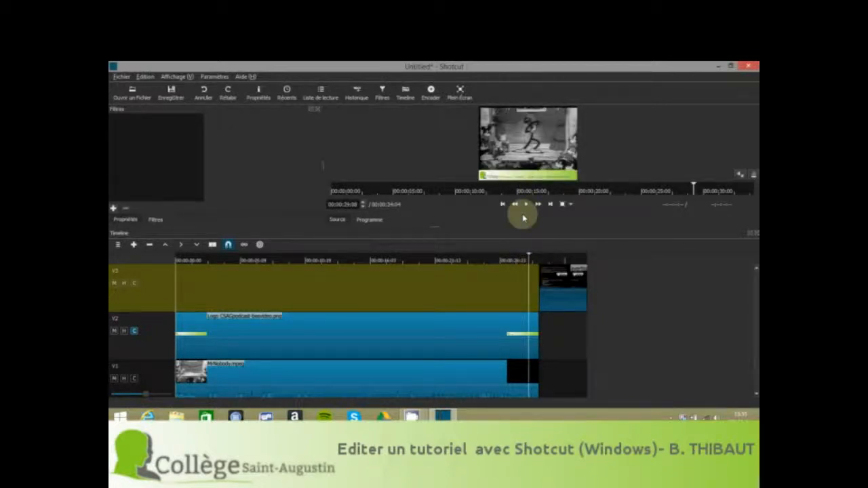
click(525, 204)
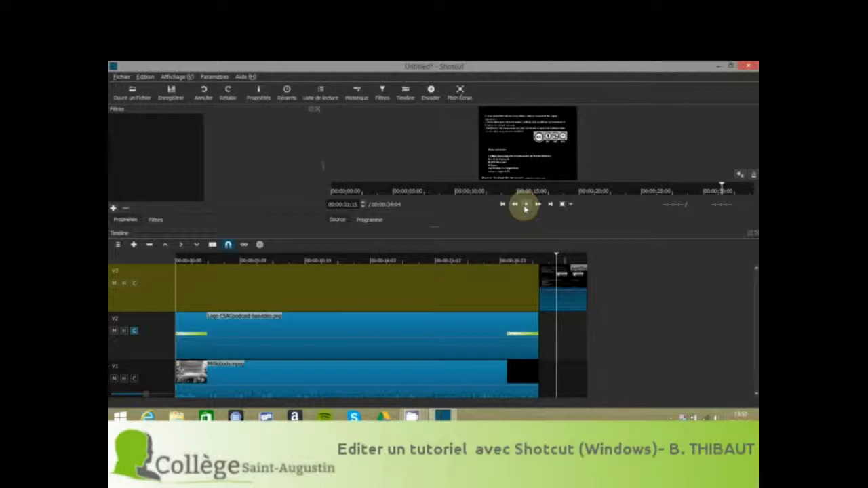
Add a Fondu vidéo sortant filter to the MrNobody.mpeg clip on V1 and play its ending.
click(489, 378)
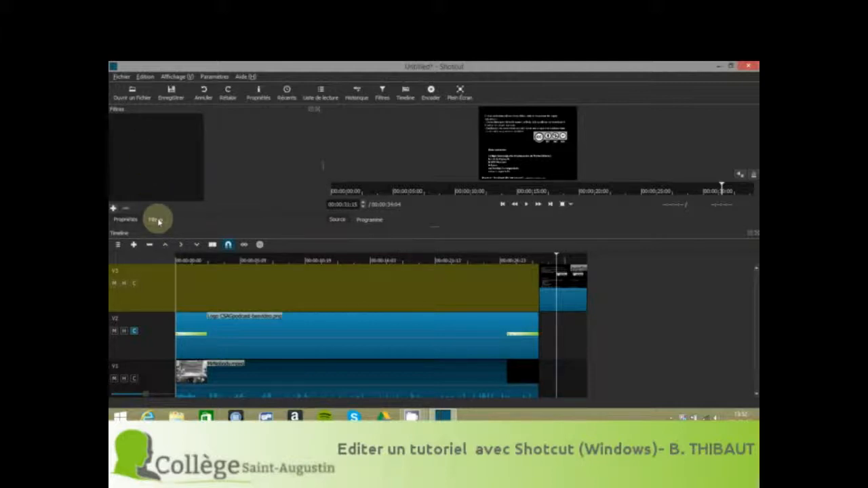
click(114, 211)
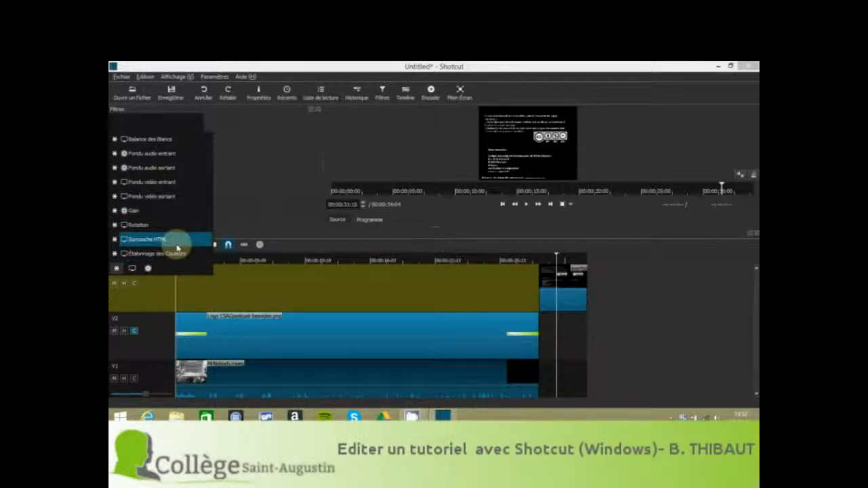
click(157, 199)
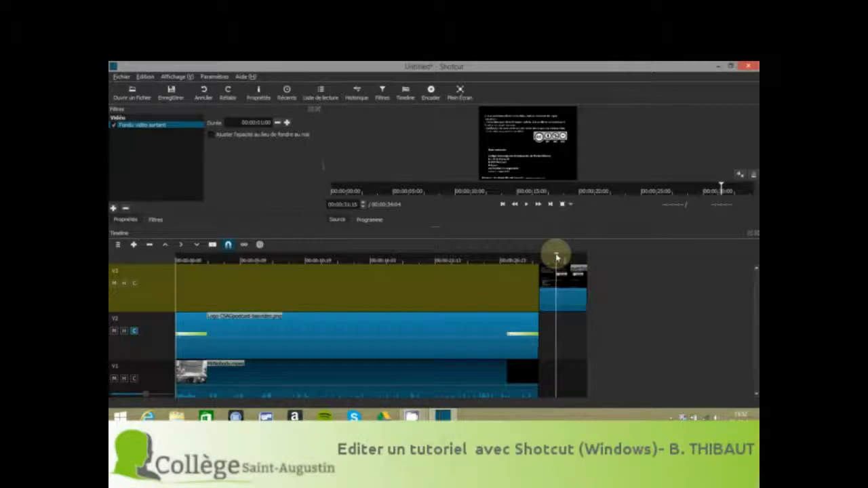
click(528, 257)
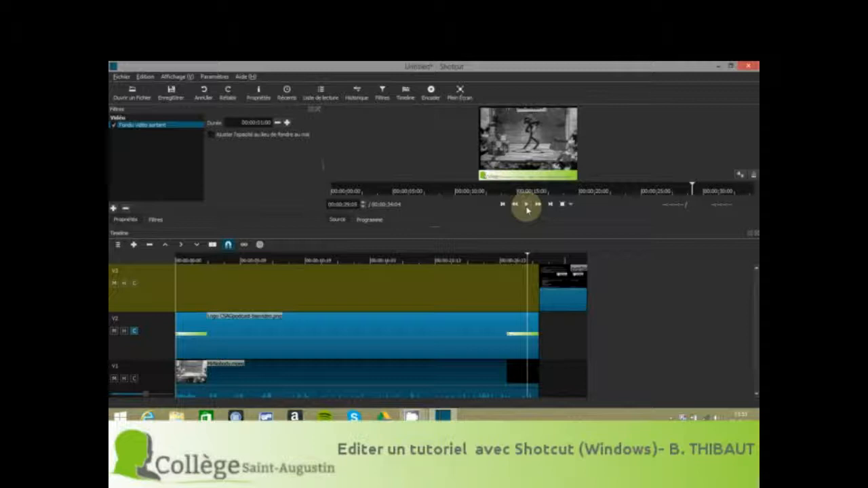
click(526, 205)
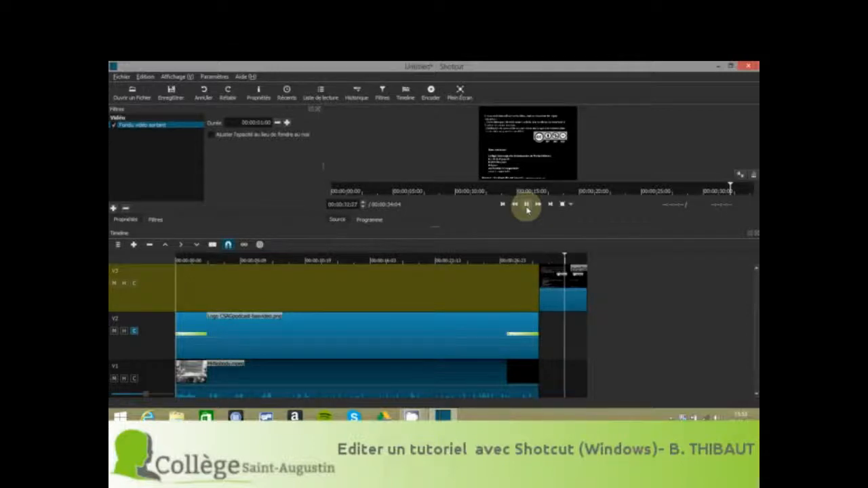
Add a Fondu vidéo entrant filter to the closing notice clip on track V3.
click(576, 287)
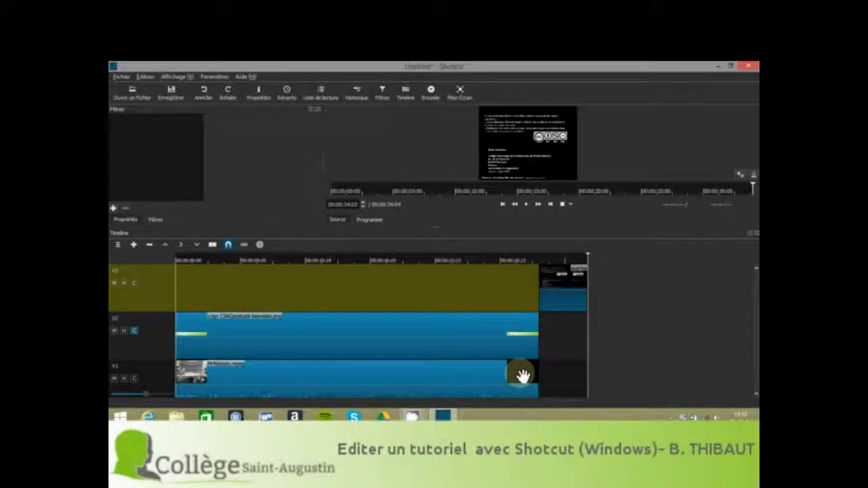
drag(508, 377, 436, 356)
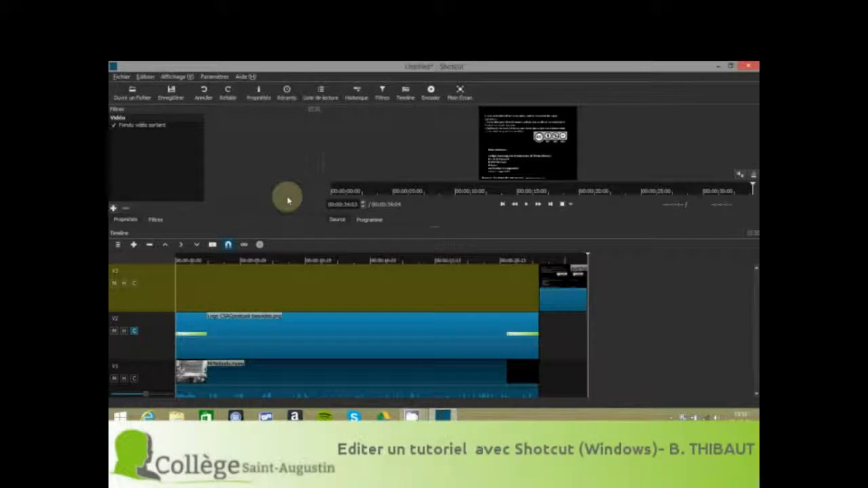
click(572, 304)
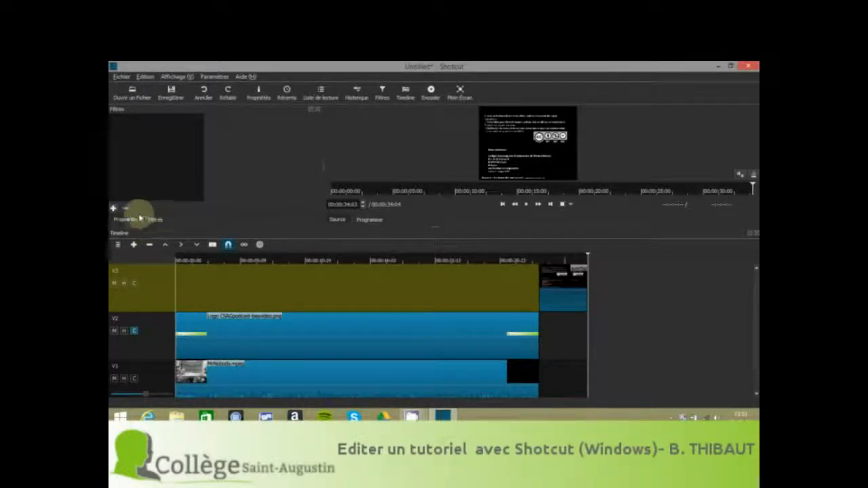
click(114, 210)
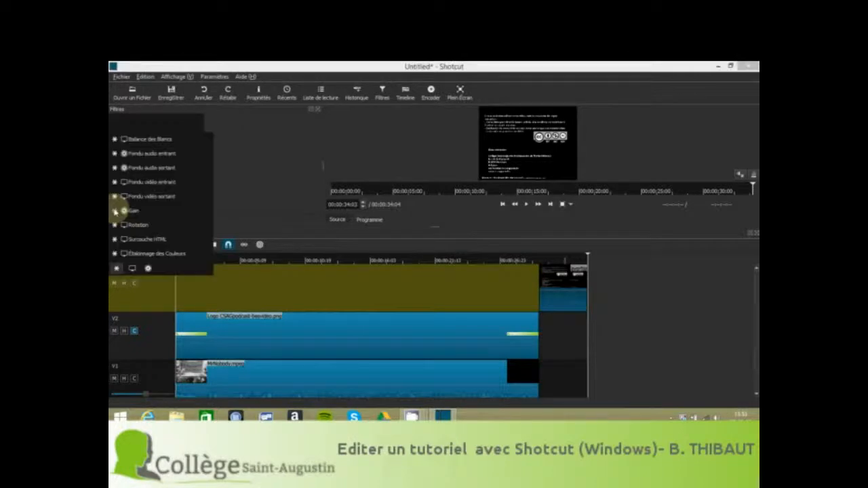
click(153, 182)
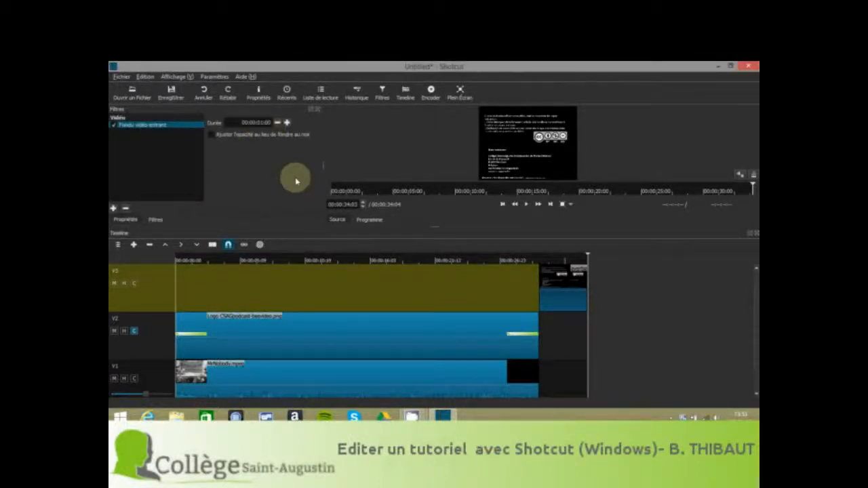
Play the transition into the closing notice clip and review the settings of its fade-in filter.
click(518, 260)
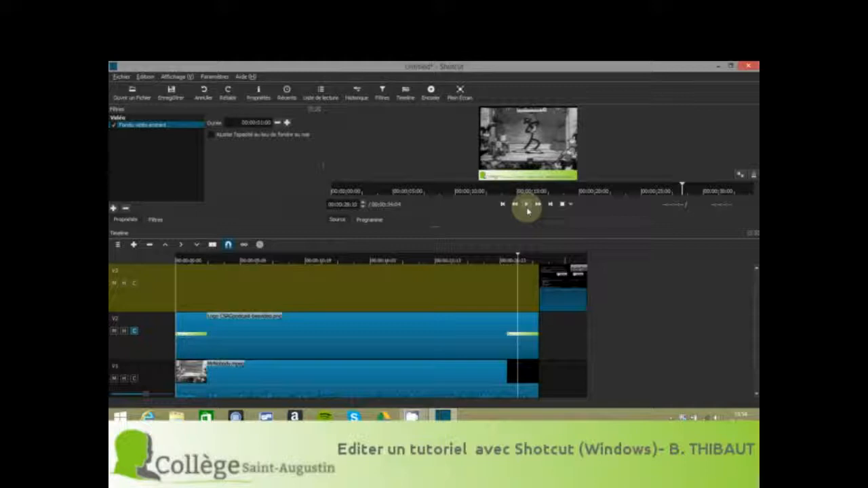
click(526, 206)
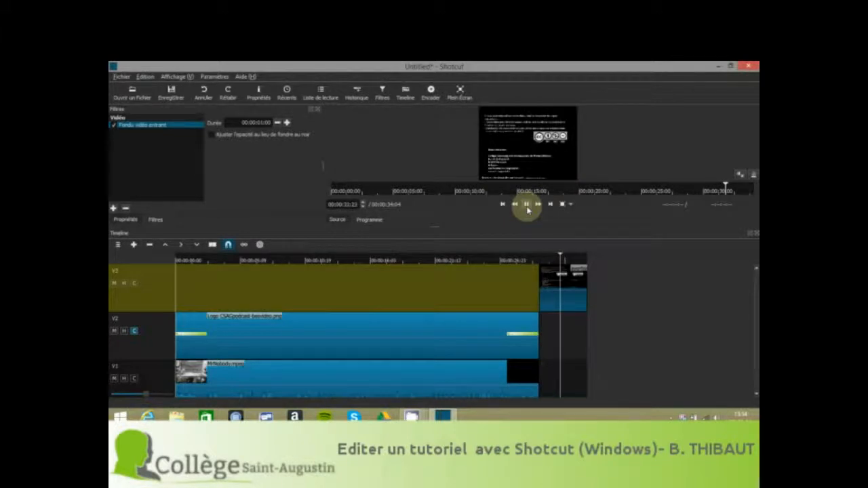
click(527, 207)
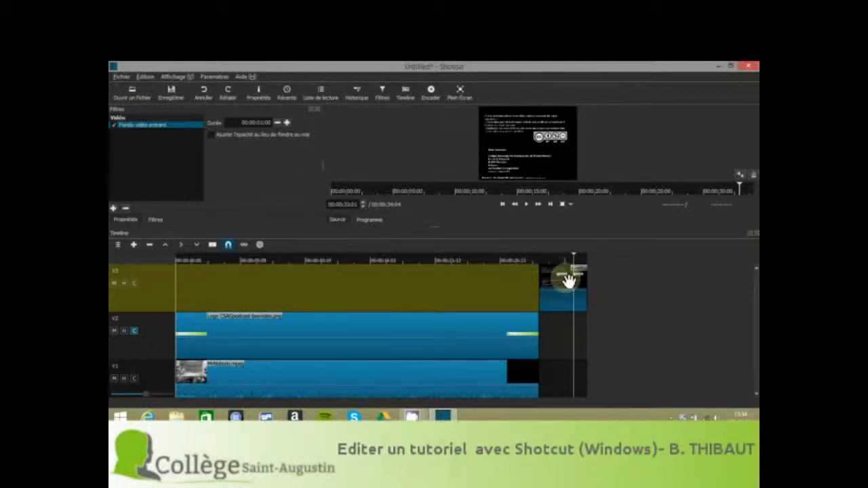
click(139, 128)
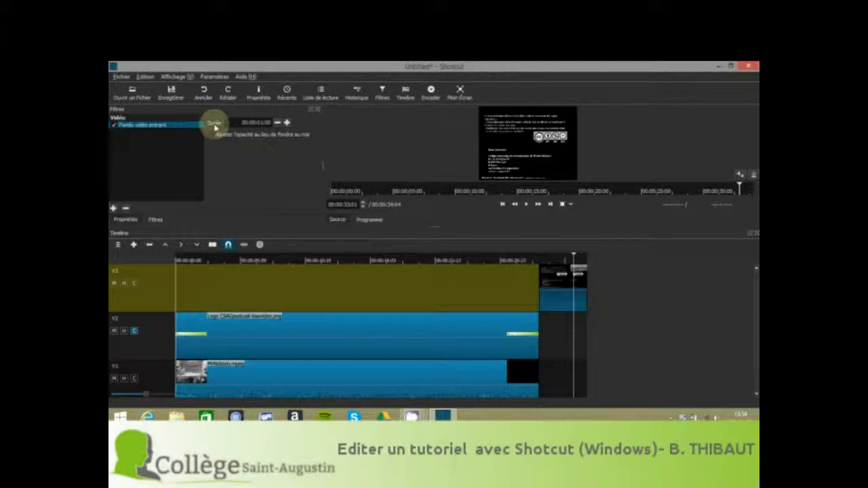
Save the project in the Documents folder as TutorielShotcut.mlt.
click(171, 94)
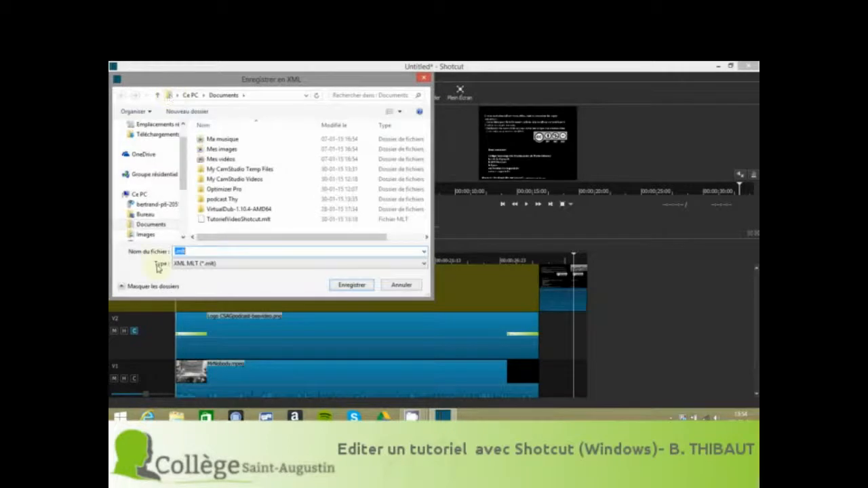
click(152, 225)
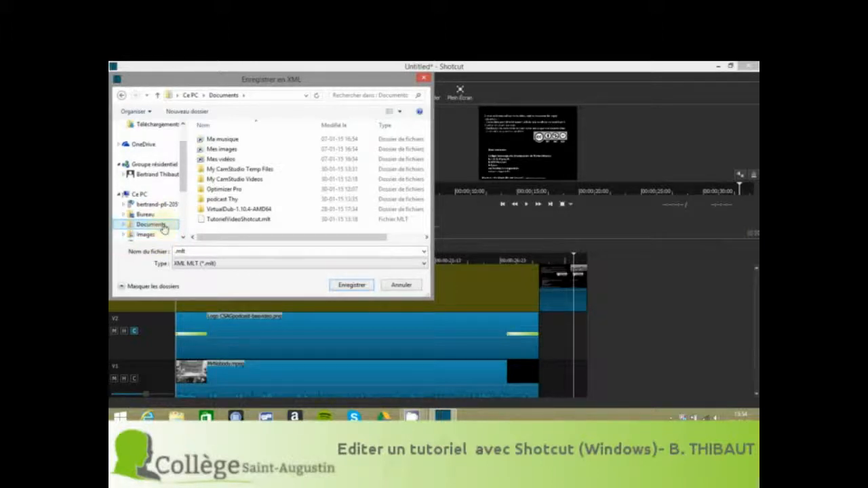
click(174, 252)
click(174, 252)
click(174, 252)
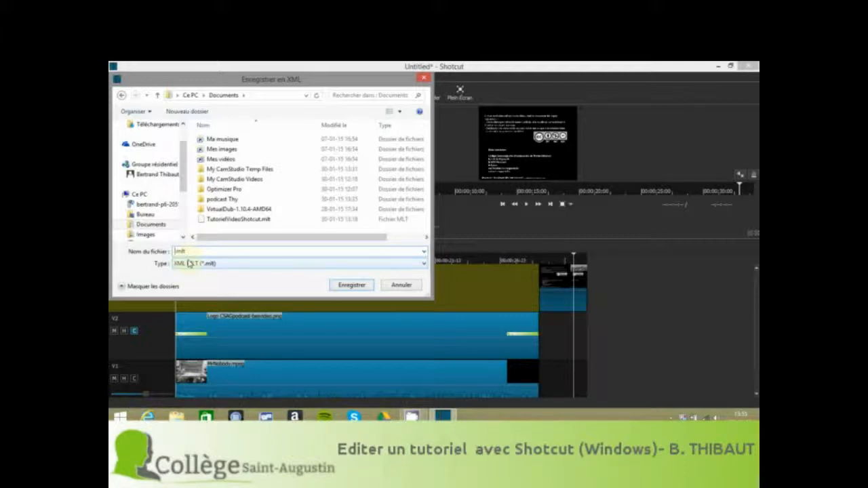
text(TutorielShotcut)
click(368, 285)
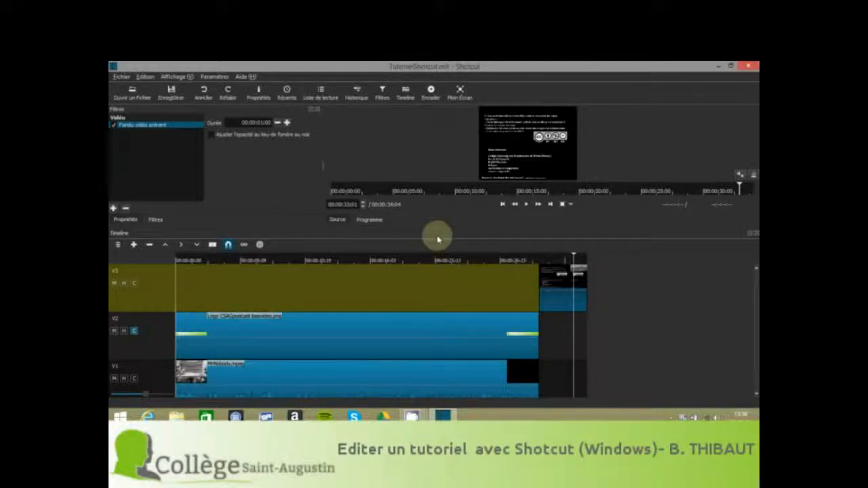
Open the encoding settings and choose the MPEG-4 export preset.
click(431, 91)
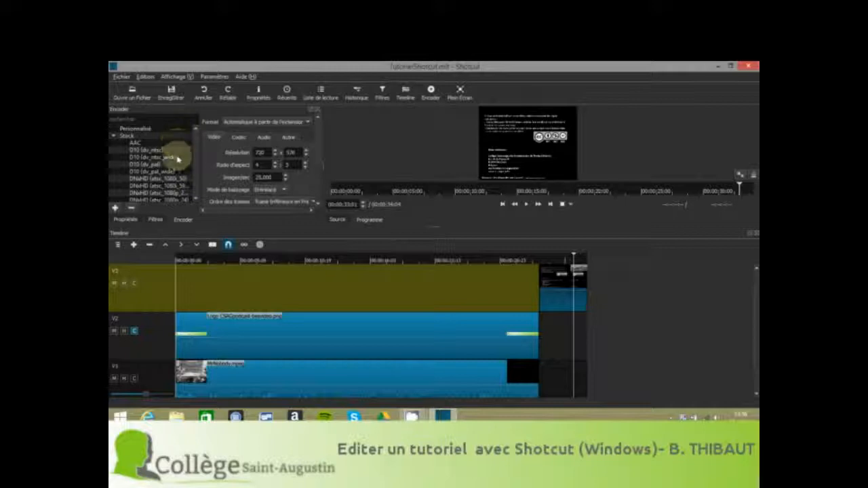
scroll(194, 143, down, 2)
scroll(195, 143, down, 1)
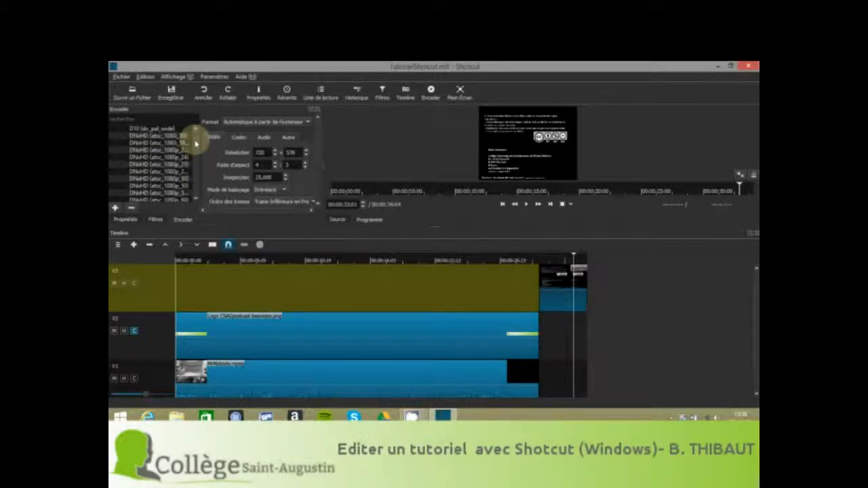
scroll(196, 143, down, 4)
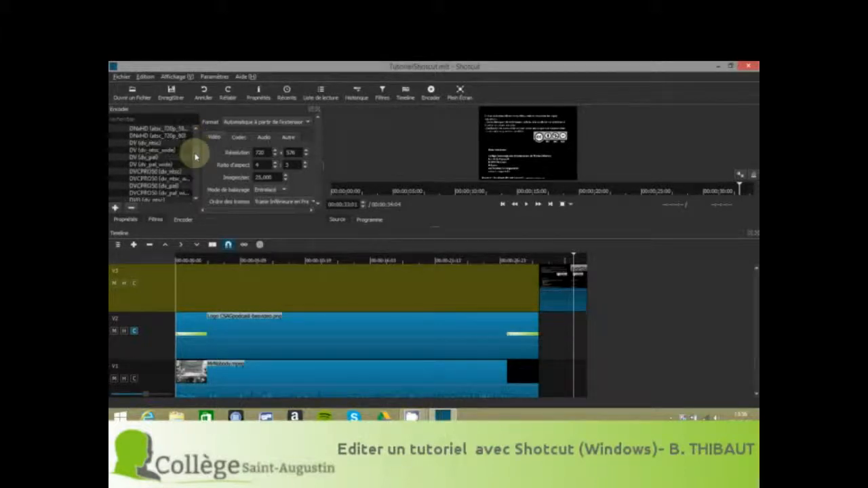
scroll(198, 164, down, 4)
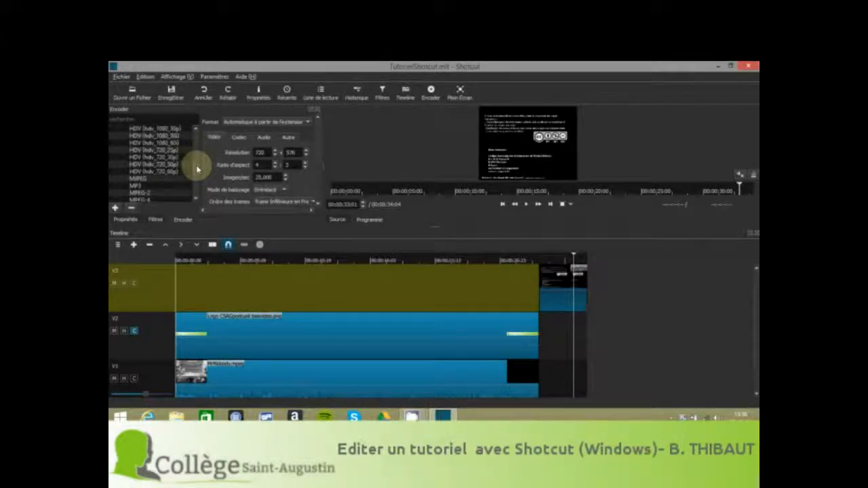
click(173, 172)
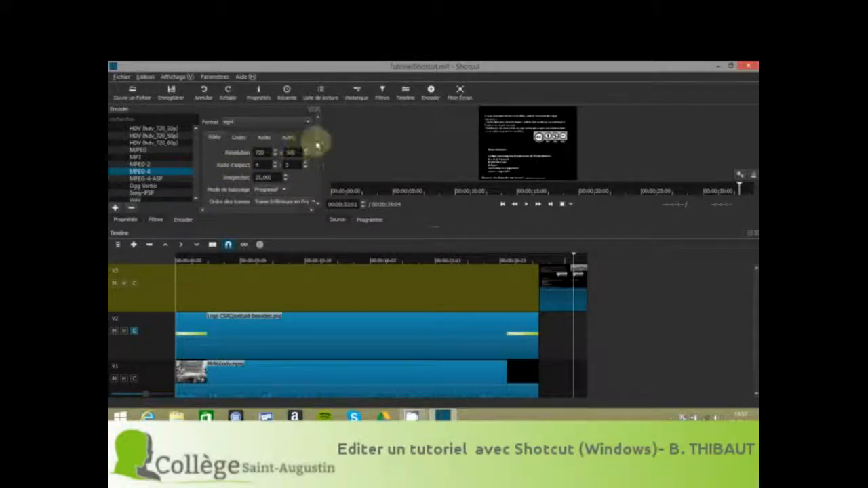
Start encoding to a file and choose the podcast Thy folder in Documents as the destination.
scroll(318, 146, down, 3)
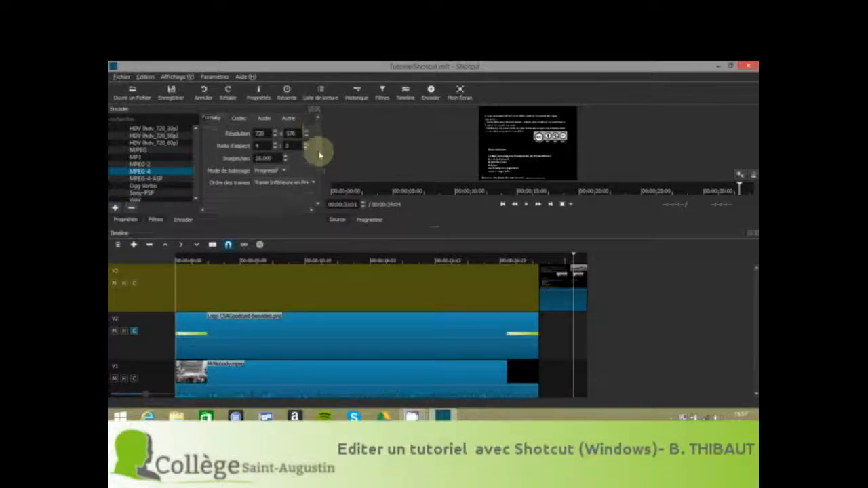
scroll(320, 179, down, 1)
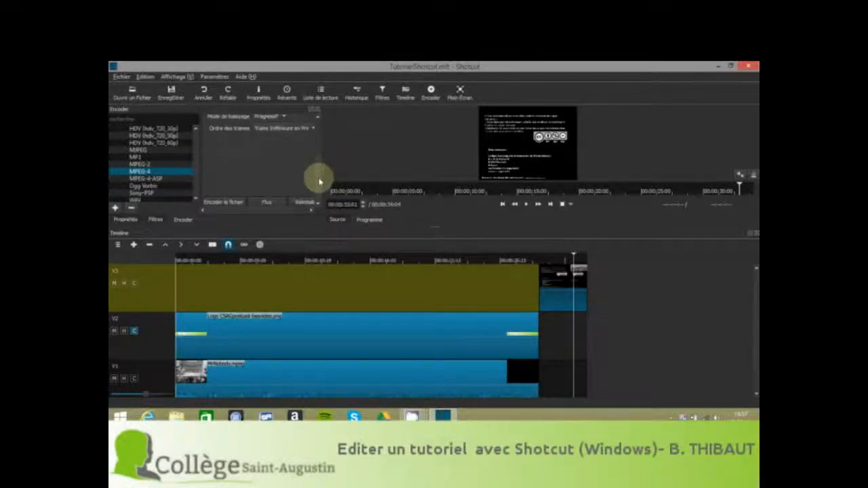
click(227, 203)
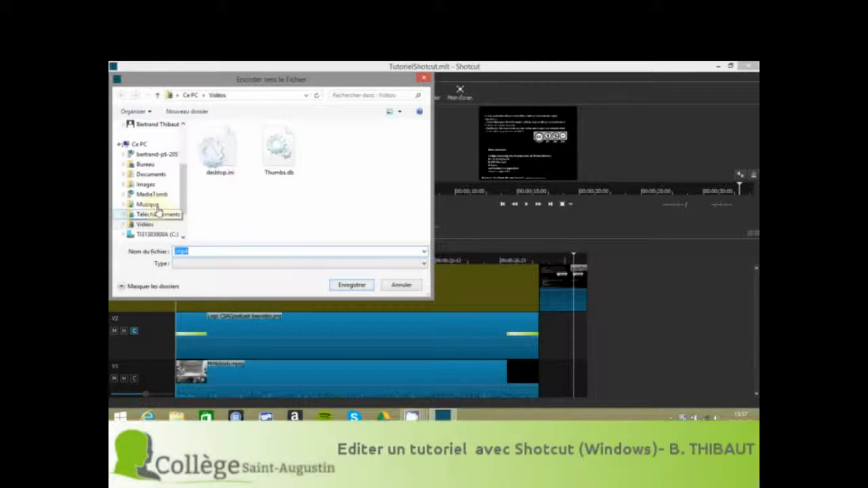
click(152, 175)
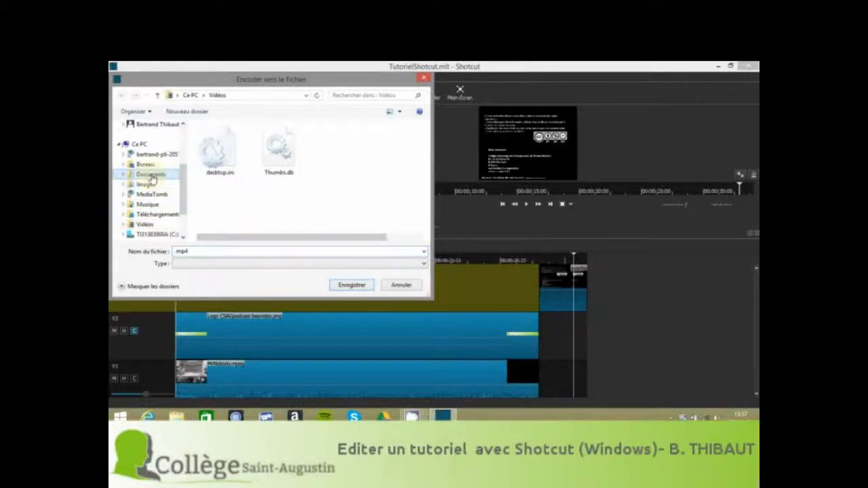
click(227, 200)
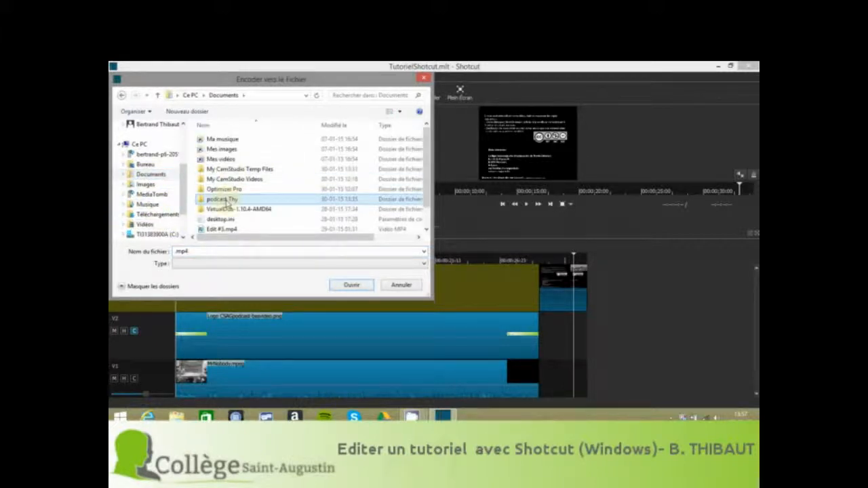
double_click(227, 200)
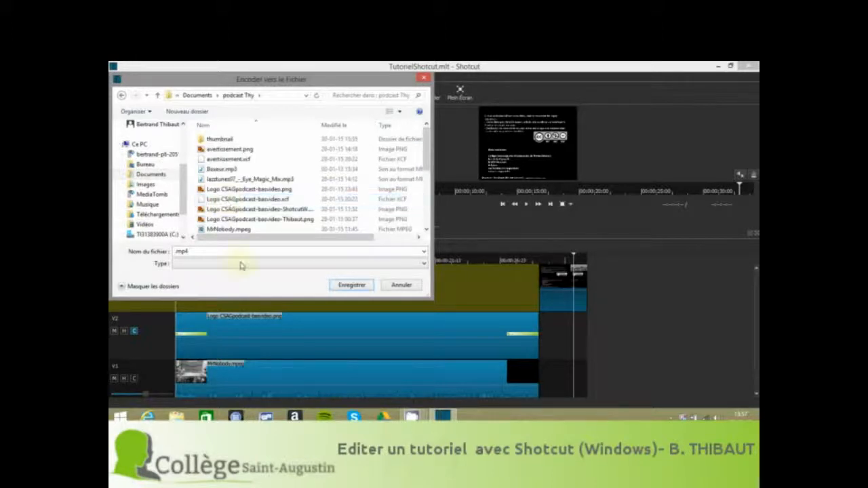
Name the export file montagetutoriel.mp4 and save it to launch the encoding.
click(175, 251)
click(177, 253)
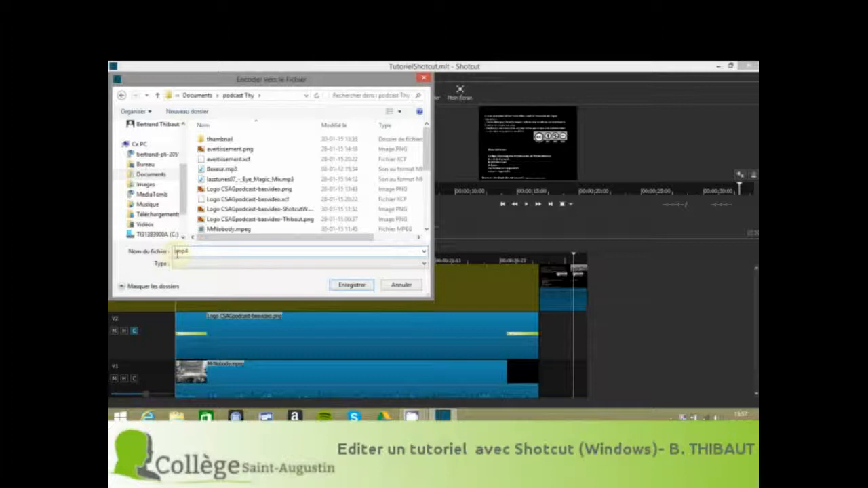
text(montagetuto)
key(BackSpace)
key(BackSpace)
text(toriel)
click(350, 286)
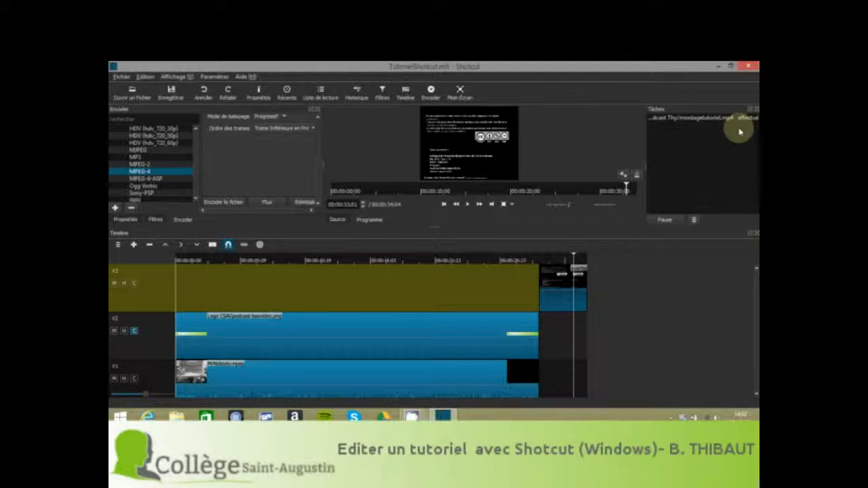
Save the TutorielShotcut.mlt project again and close Shotcut.
click(173, 92)
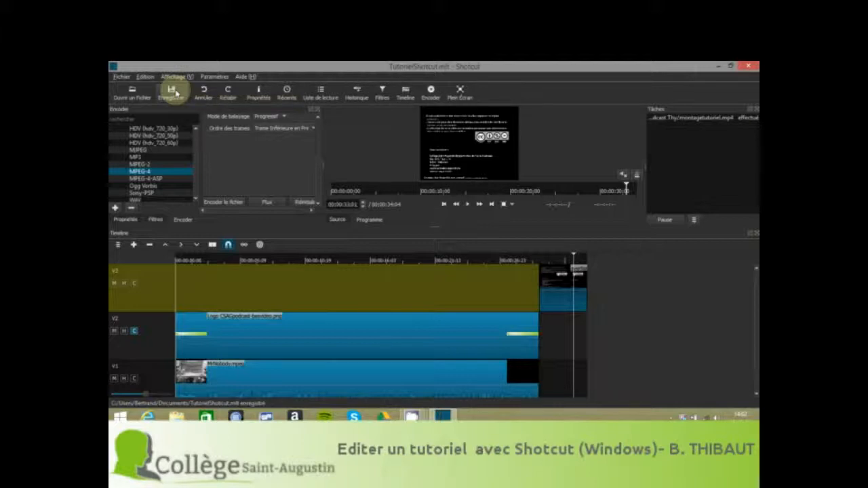
click(751, 66)
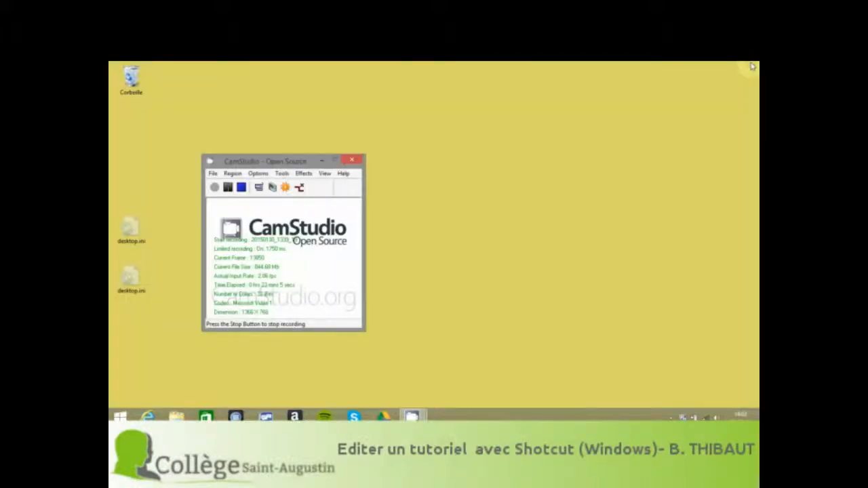
click(234, 321)
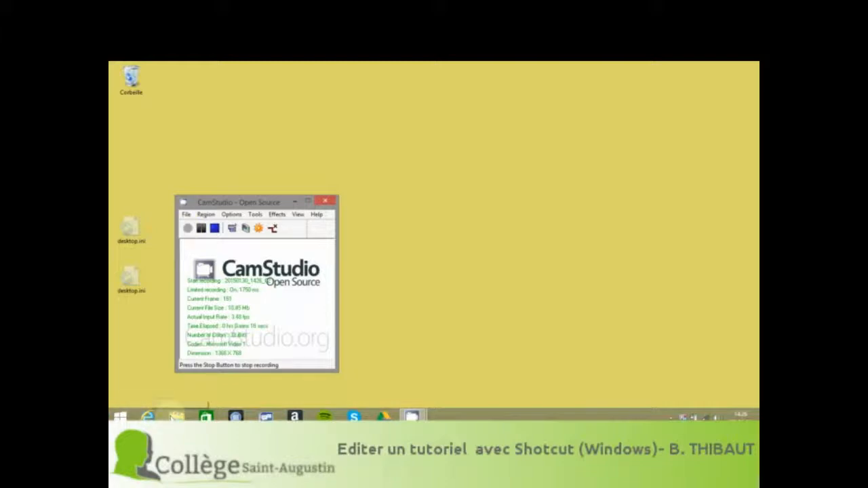
In File Explorer, go to the podcast Thy folder in Documents and play montagetutoriel.mp4.
click(173, 418)
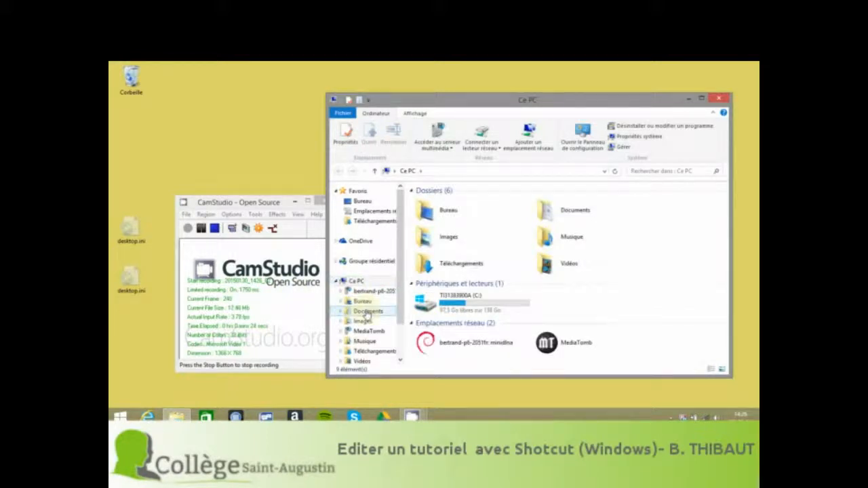
click(366, 311)
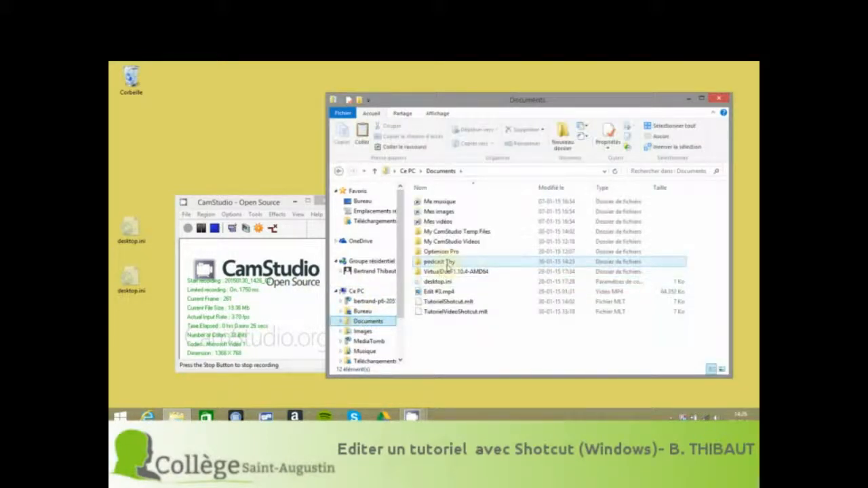
double_click(448, 265)
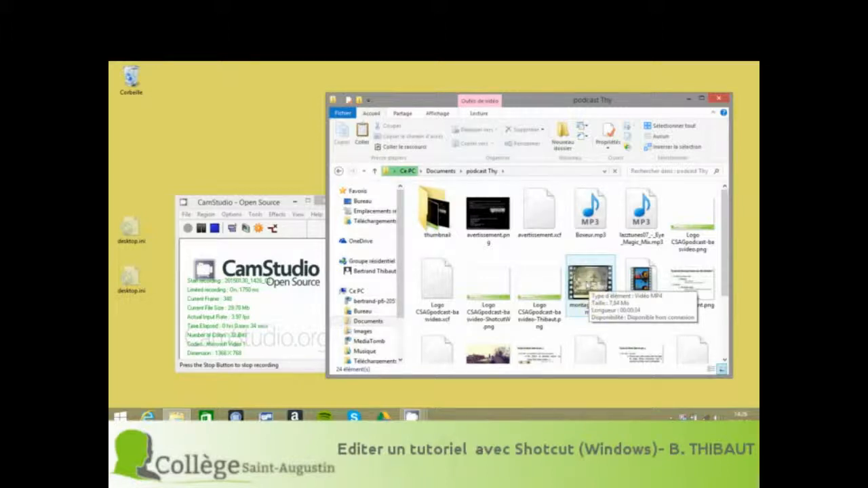
click(589, 285)
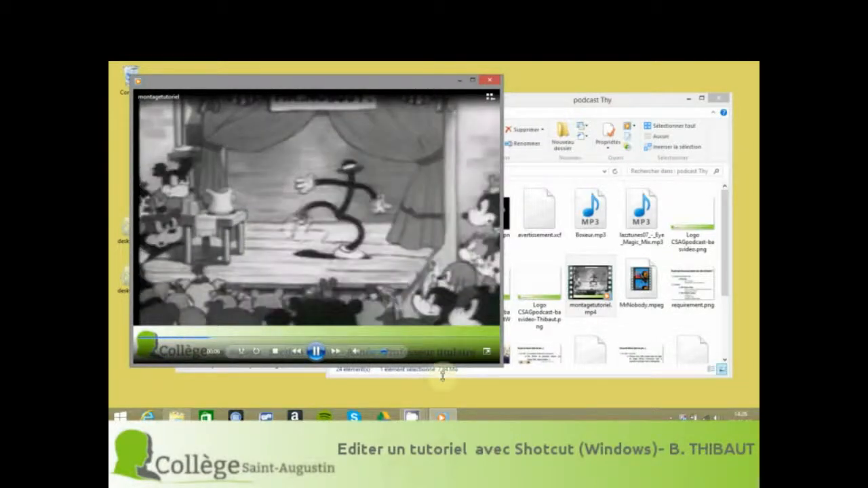
Skip ahead to check the closing notice and ending of the video, and close the player and the folder window.
click(459, 337)
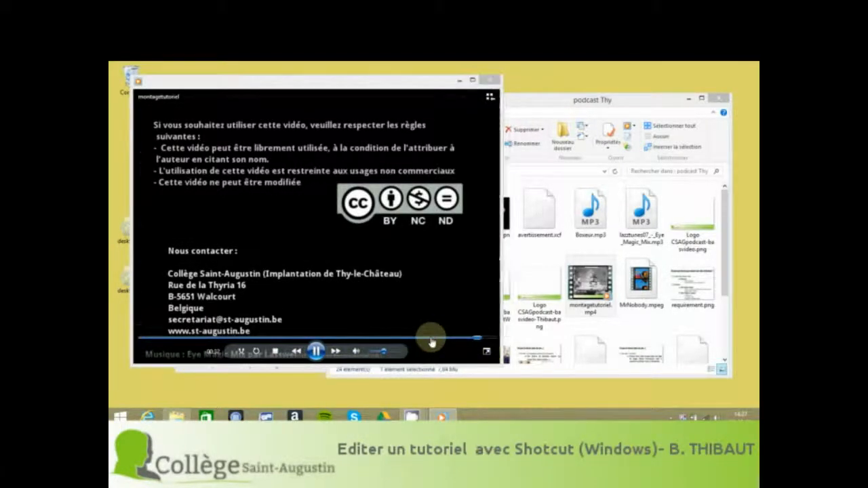
click(431, 337)
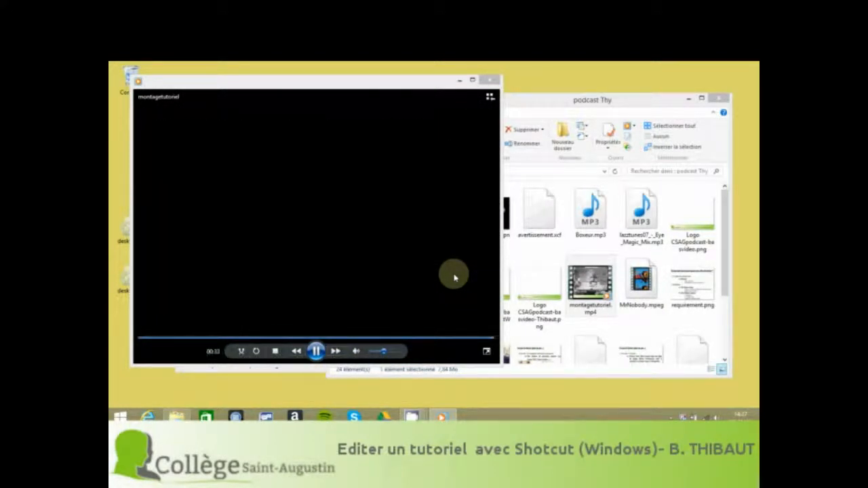
click(491, 80)
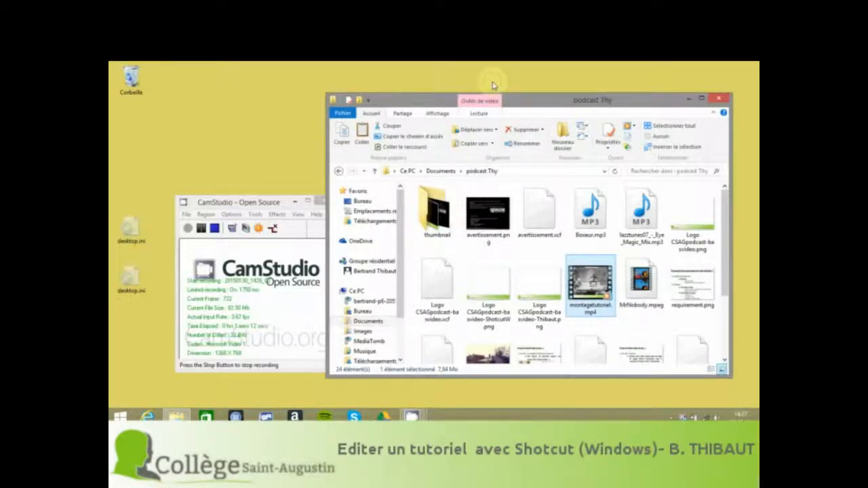
click(720, 101)
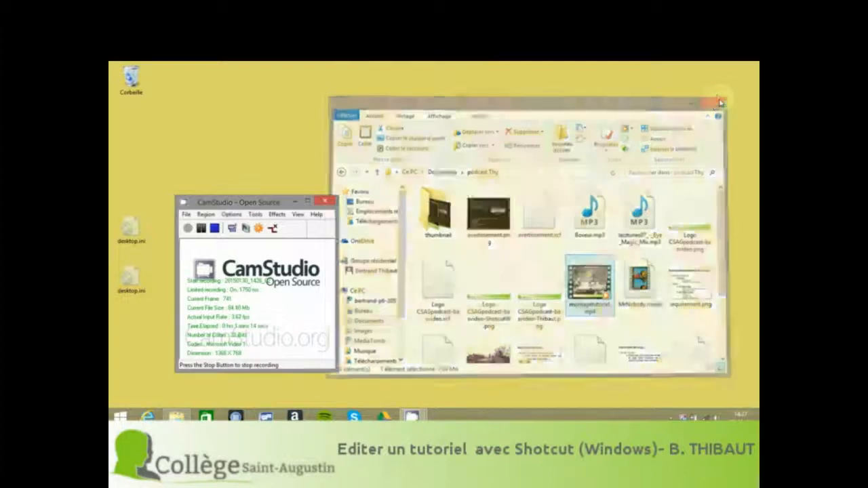